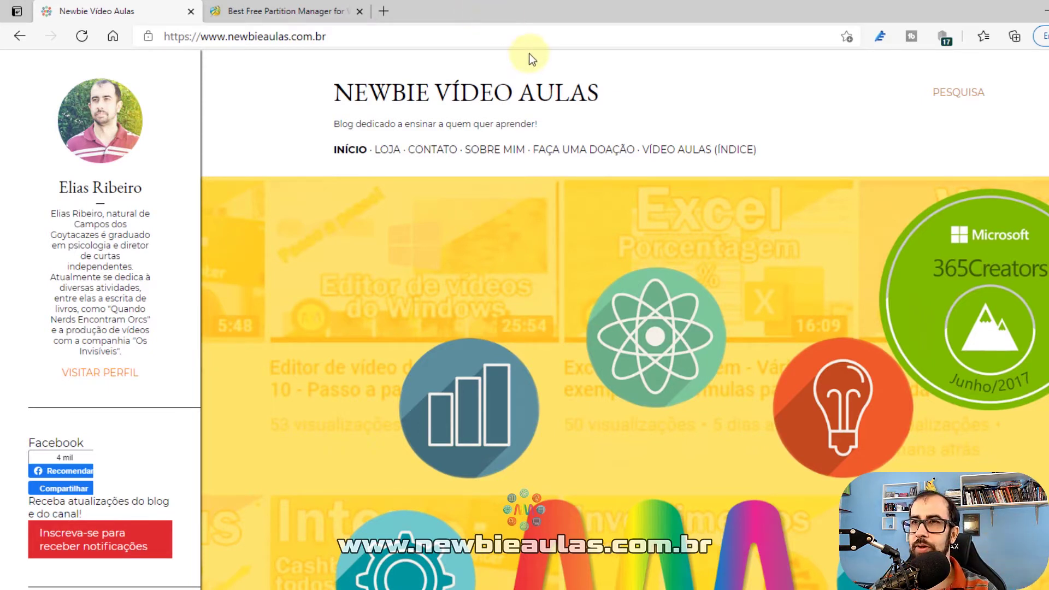
View the MiniTool Partition Wizard Free web page, and minimize the browser to reveal the desktop
left_click(269, 7)
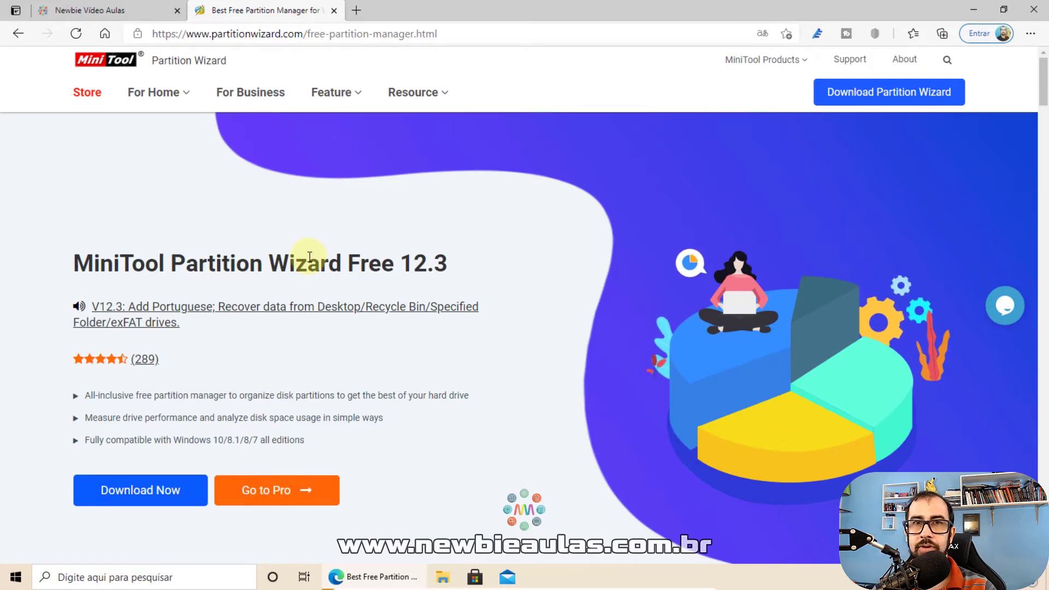
left_click(975, 9)
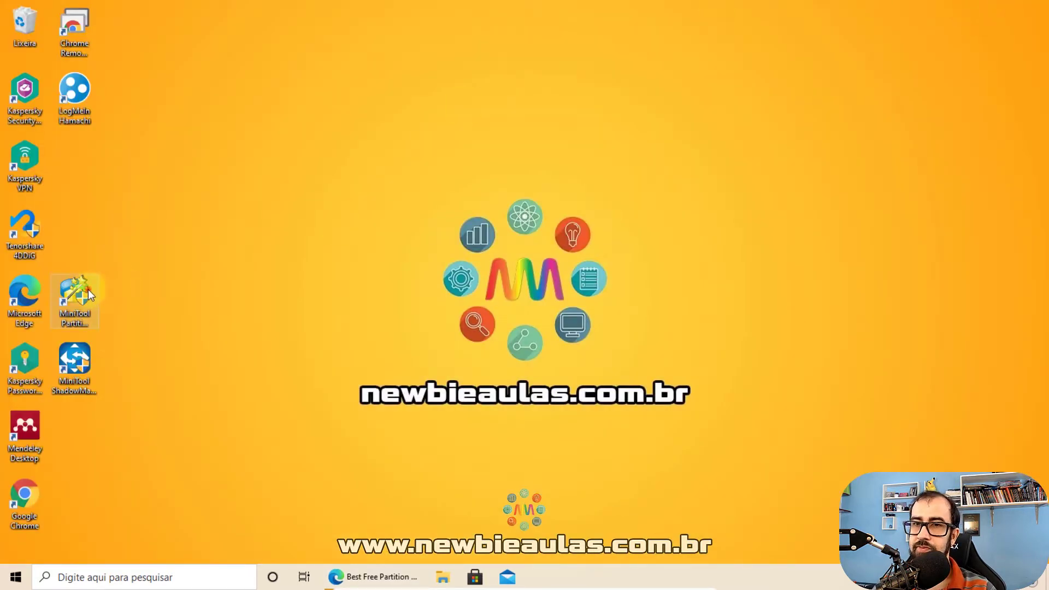
Move the MiniTool Partition Wizard and MiniTool ShadowMaker desktop shortcuts up beneath the LogMeIn Hamachi shortcut
left_click_drag(87, 289, 82, 174)
left_click_drag(83, 373, 79, 229)
left_click(179, 174)
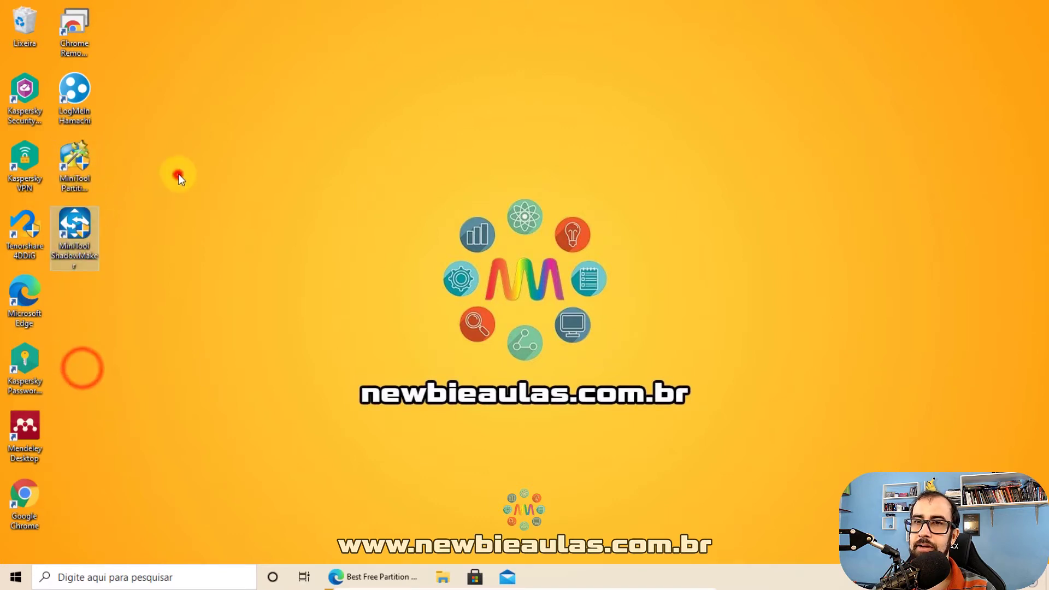
Launch MiniTool Partition Wizard from the desktop and open its main partition management window
double_click(79, 164)
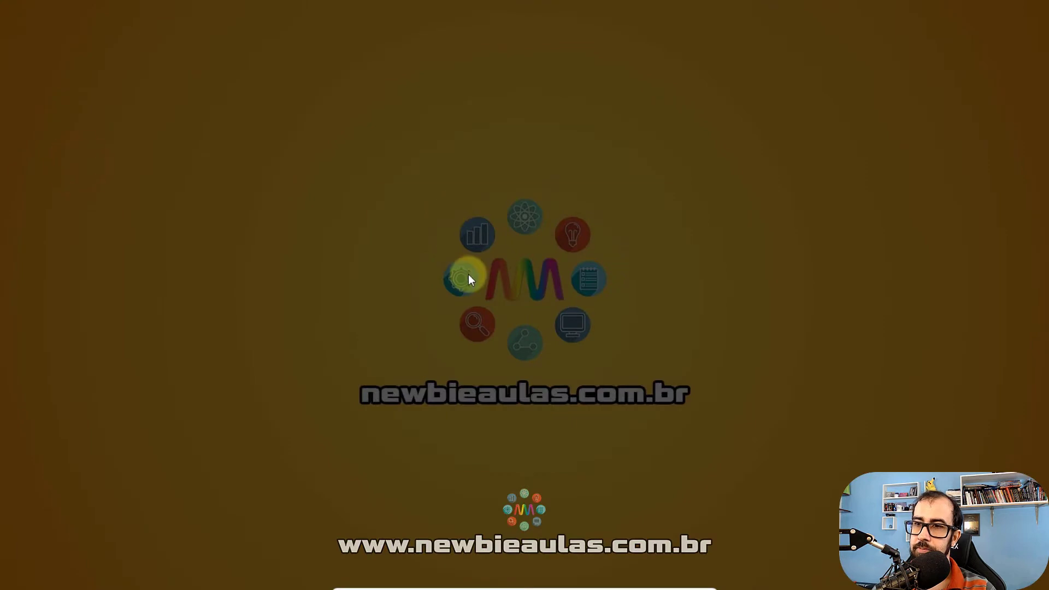
left_click(434, 374)
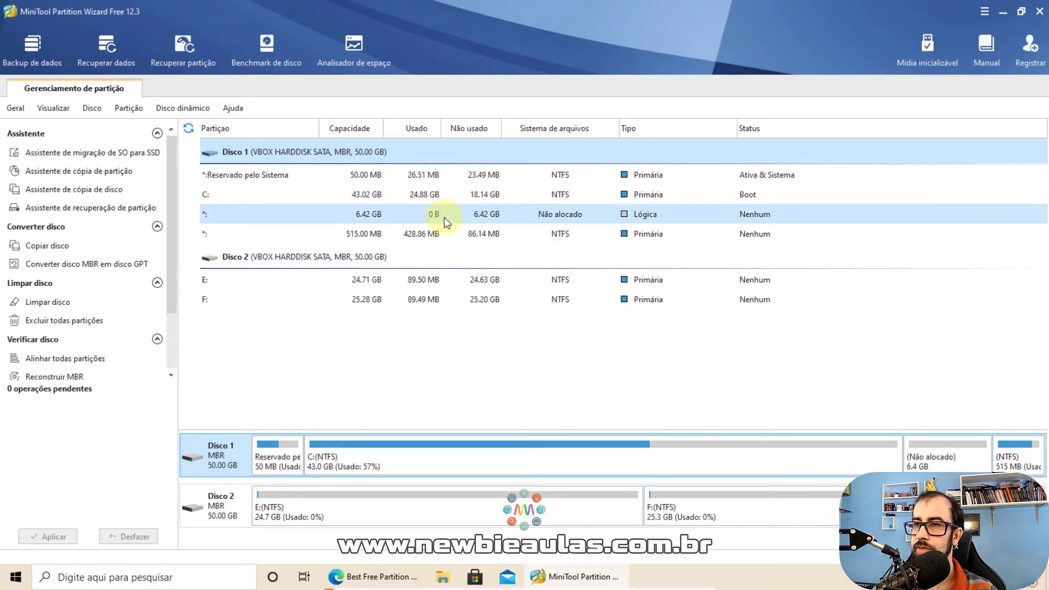
Examine Disco 2 and compare the capacity and used space of its partitions E: and F:
left_click(344, 258)
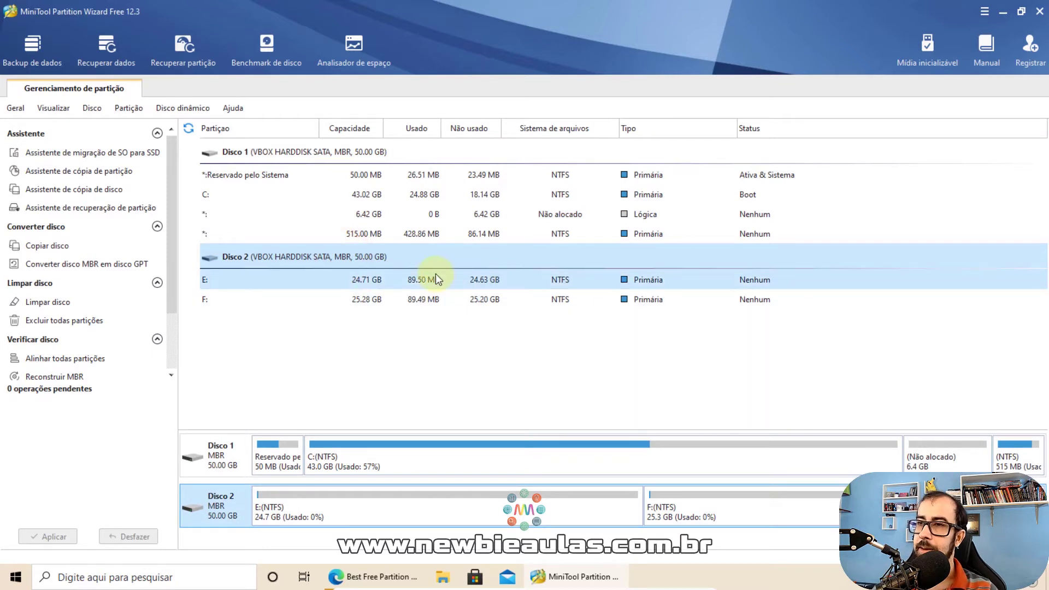
left_click(406, 300)
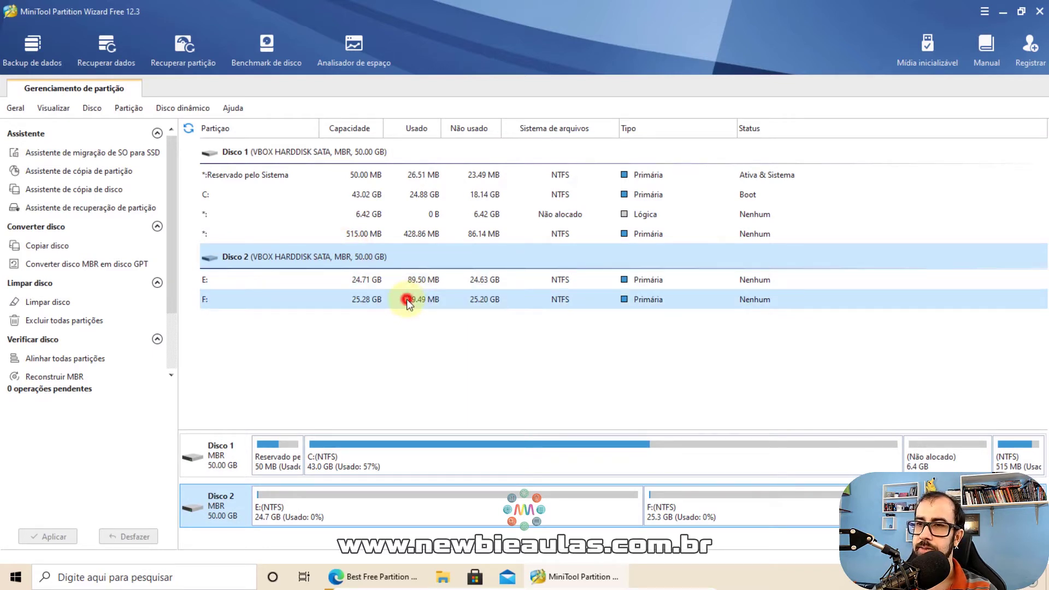
left_click(401, 279)
left_click(396, 299)
left_click(395, 280)
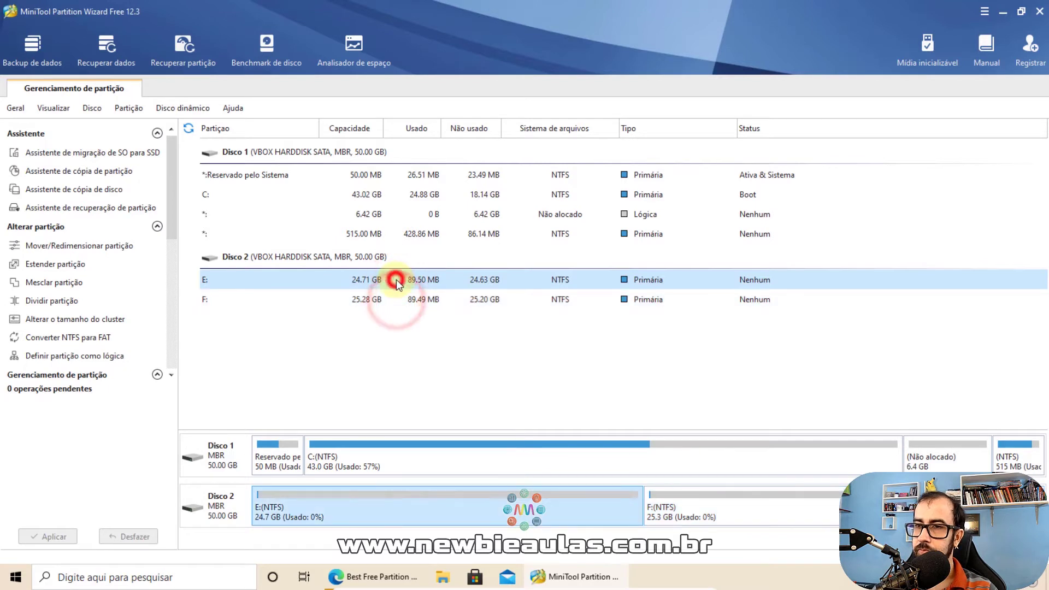
left_click(399, 299)
left_click(399, 279)
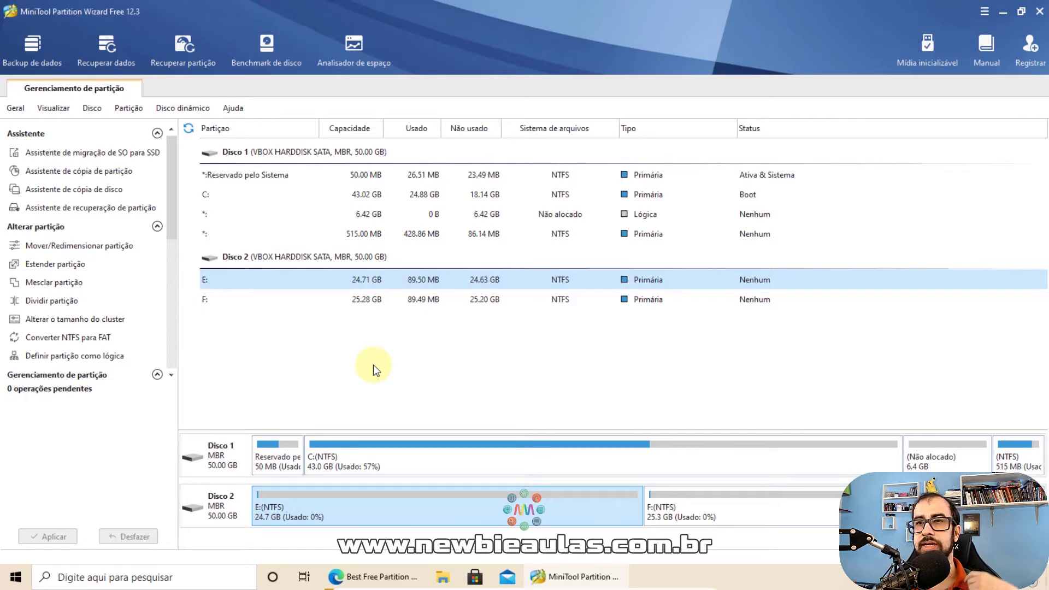
Review the operations available for partitions F: and E: on Disco 2 without choosing any
left_click(386, 299)
right_click(386, 300)
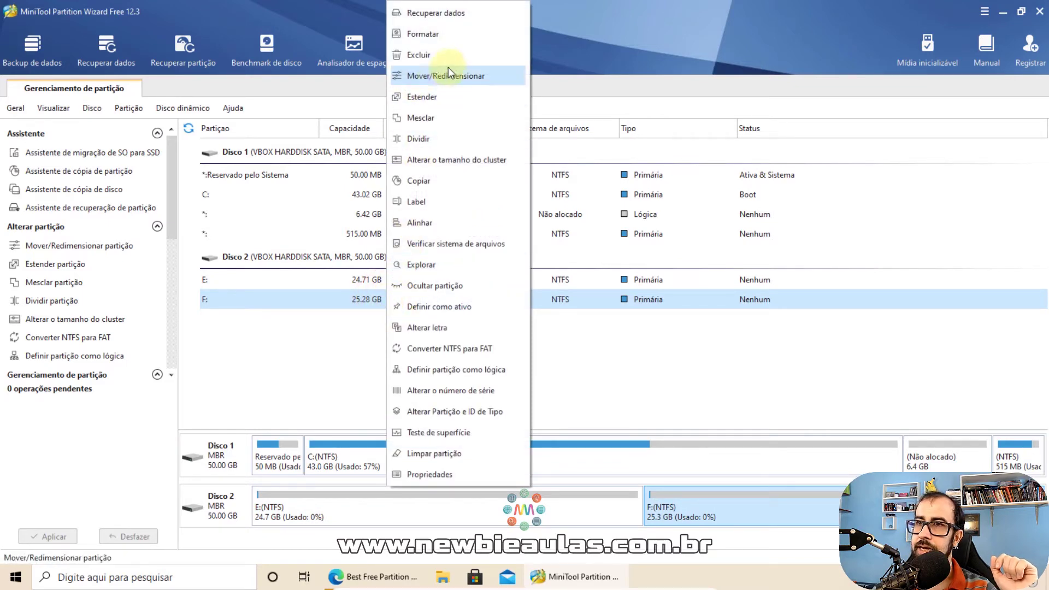
left_click(285, 346)
left_click(308, 280)
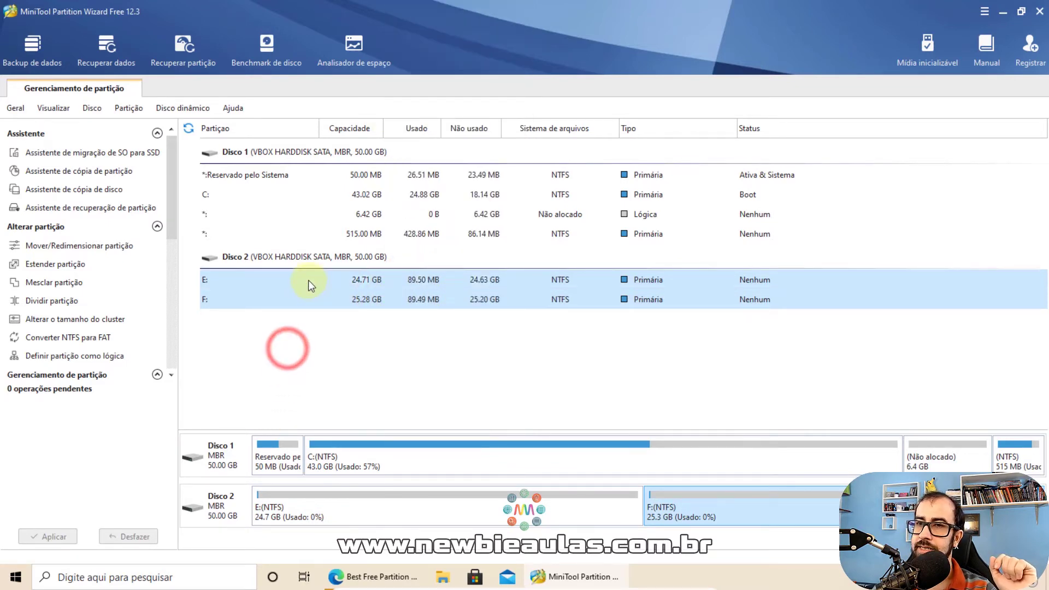
right_click(308, 280)
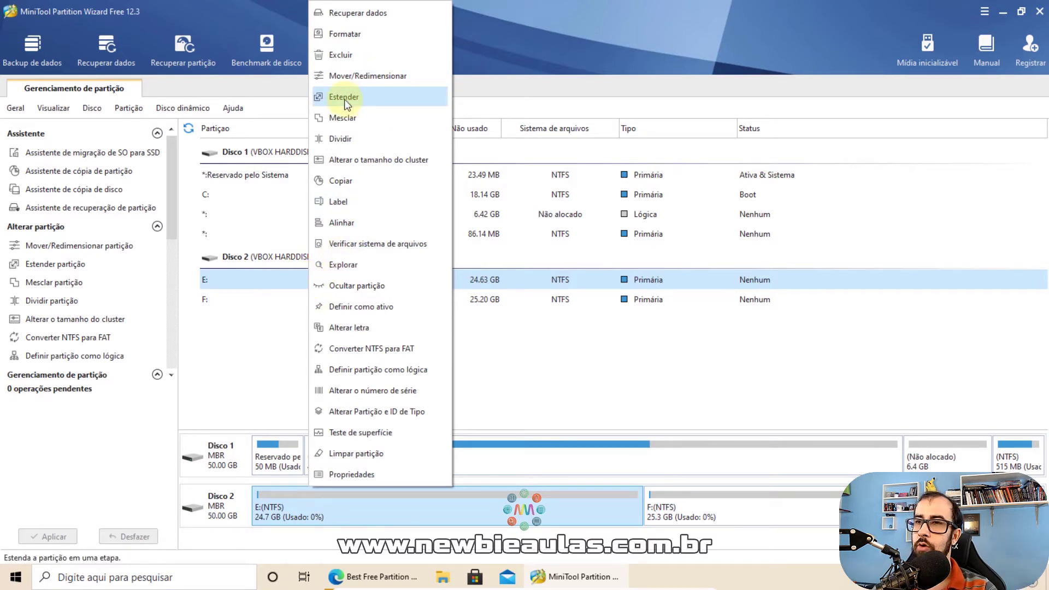
left_click(246, 324)
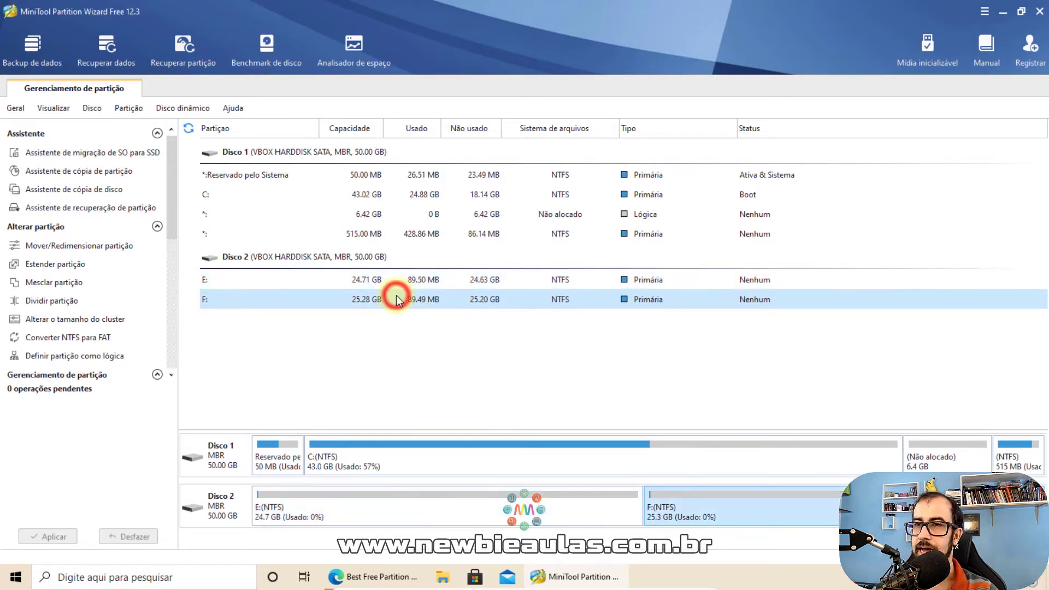
left_click(391, 278)
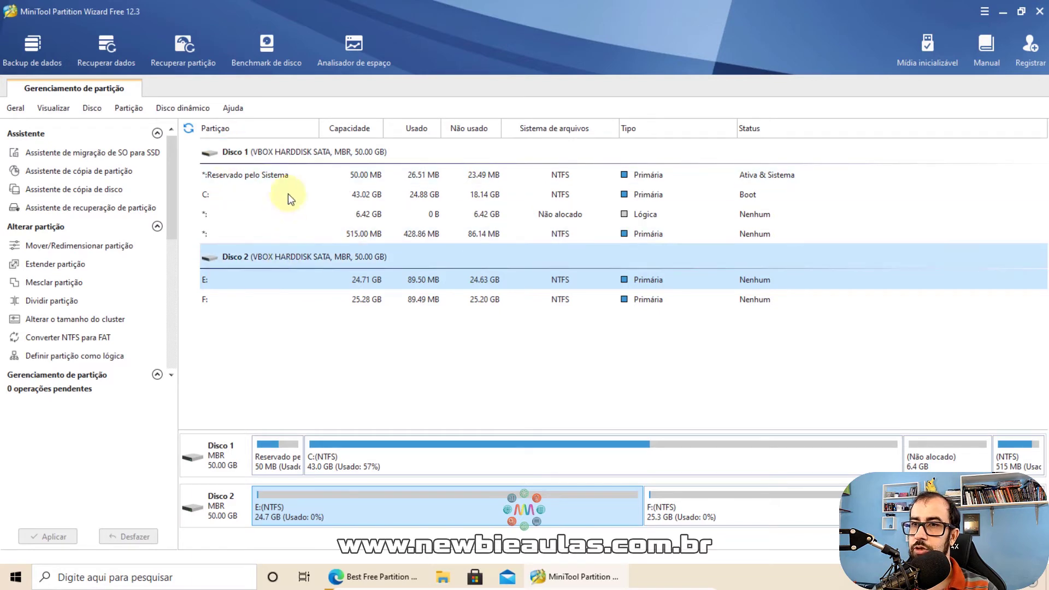
Set up a merge (Mesclar) of partition F: into E: on Disco 2, keeping merged_partition_content as the folder for F:'s contents
right_click(299, 279)
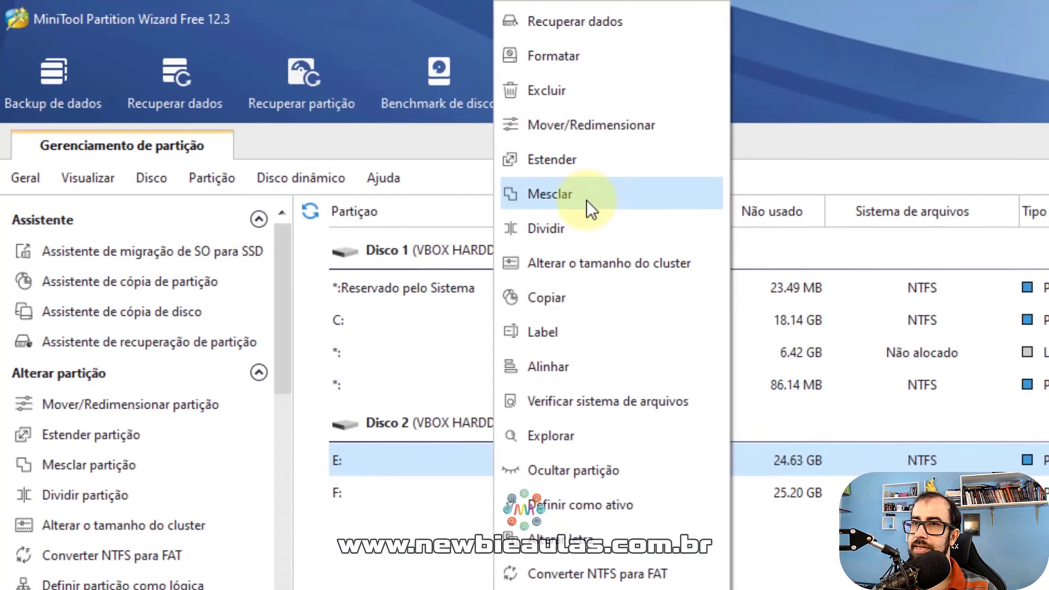
left_click(586, 200)
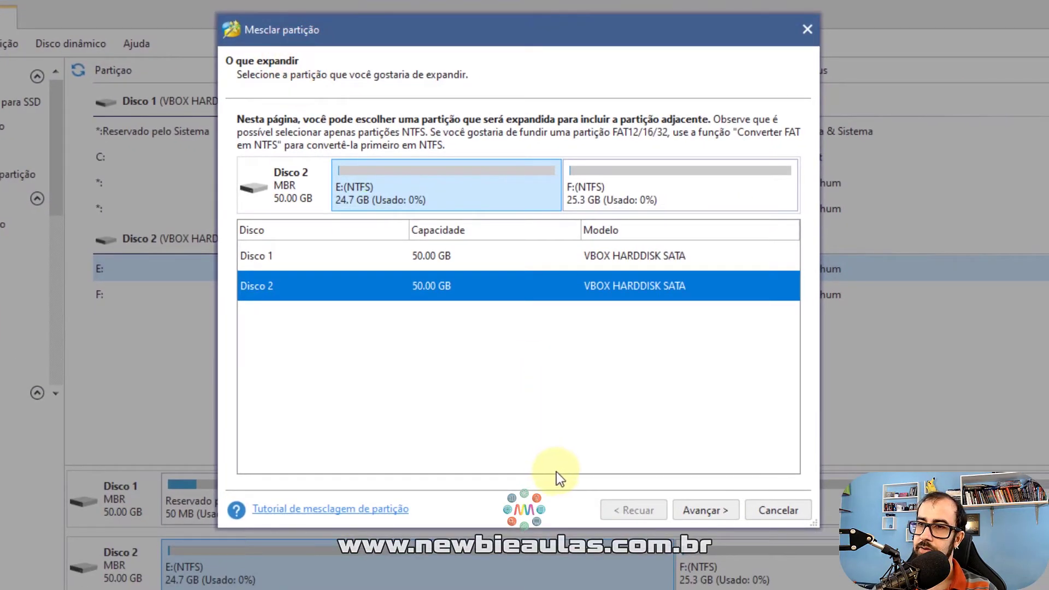
left_click(485, 421)
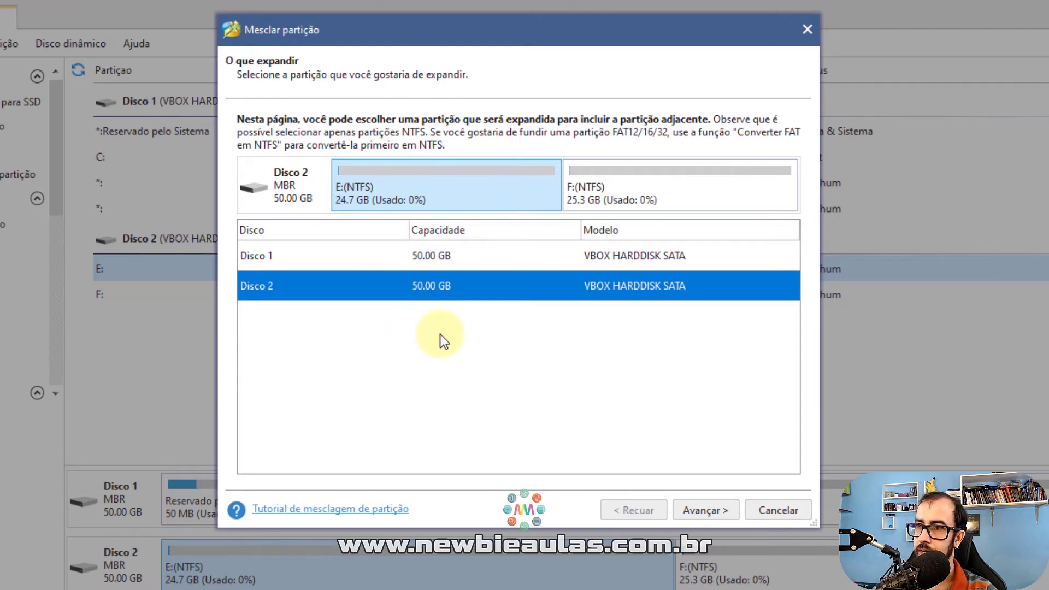
left_click(395, 180)
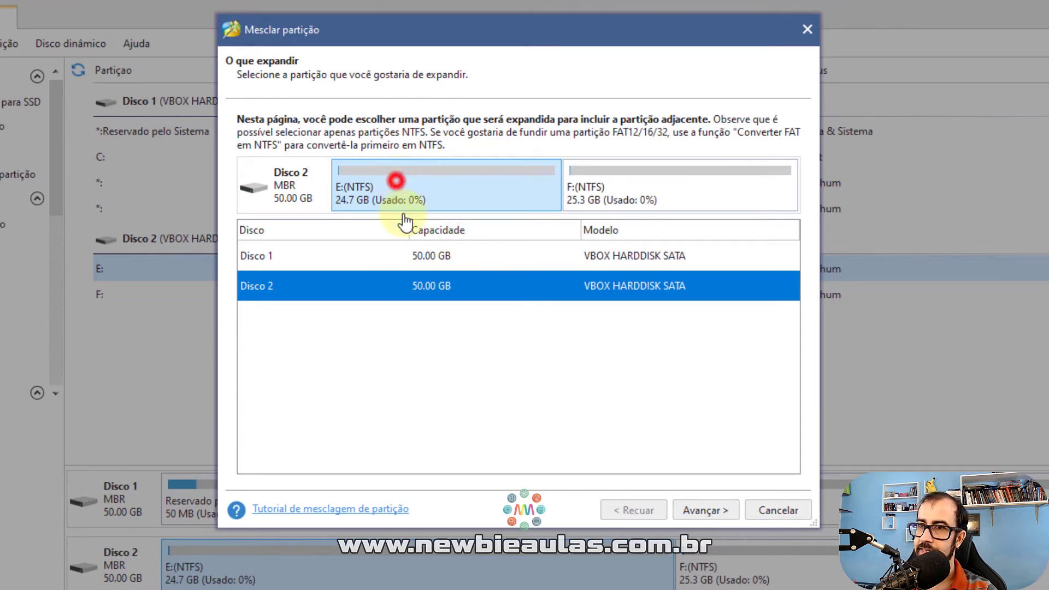
left_click(469, 510)
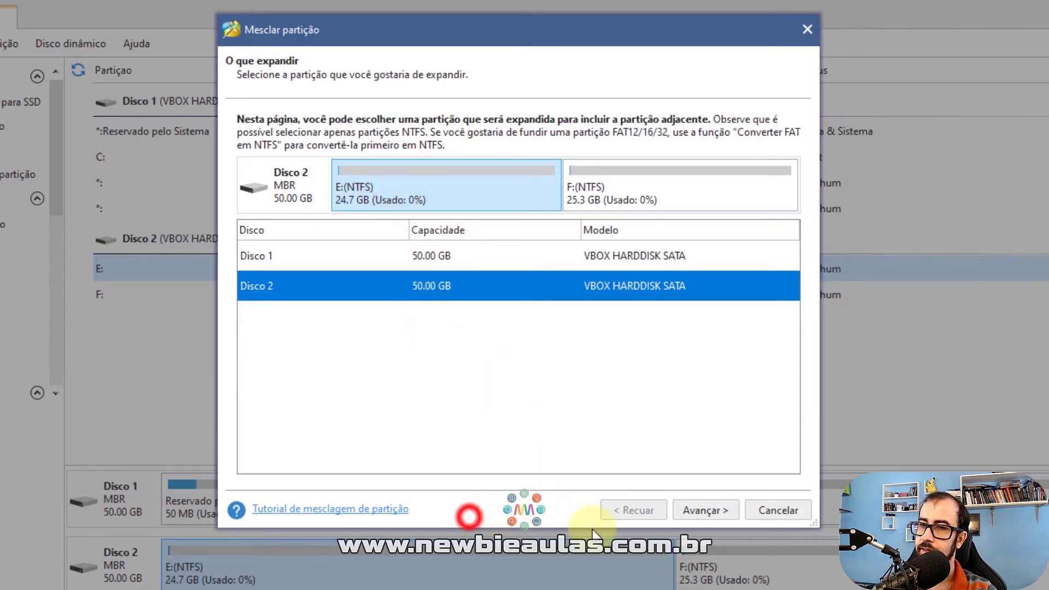
left_click(692, 508)
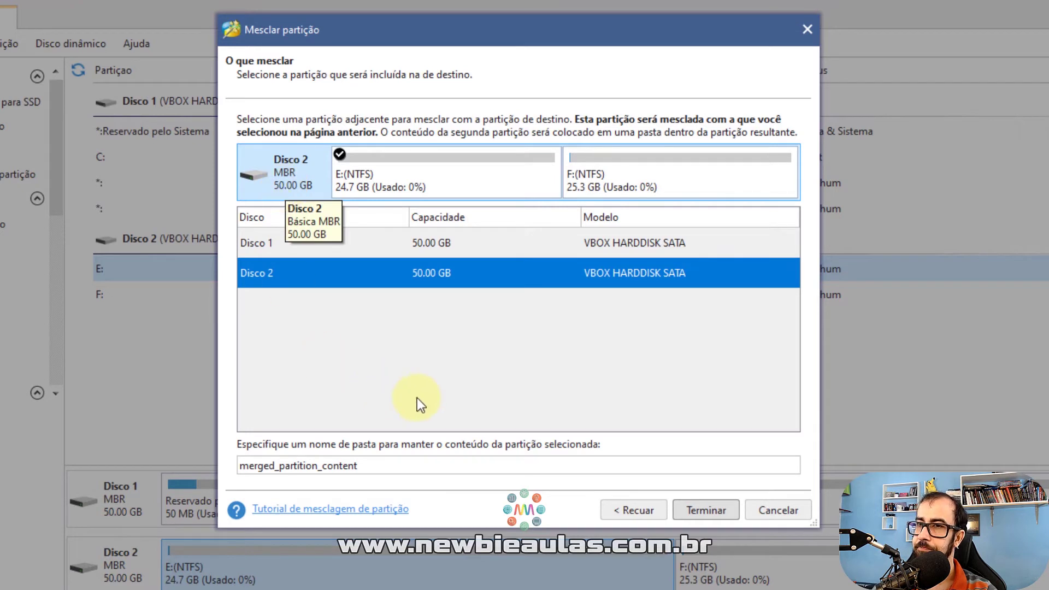
left_click(649, 184)
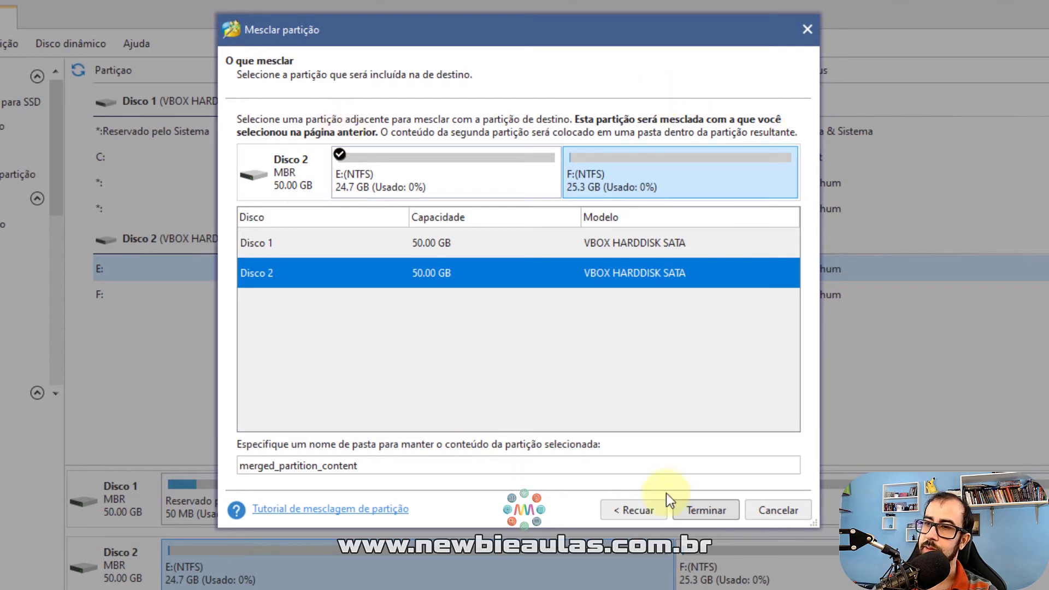
left_click(705, 510)
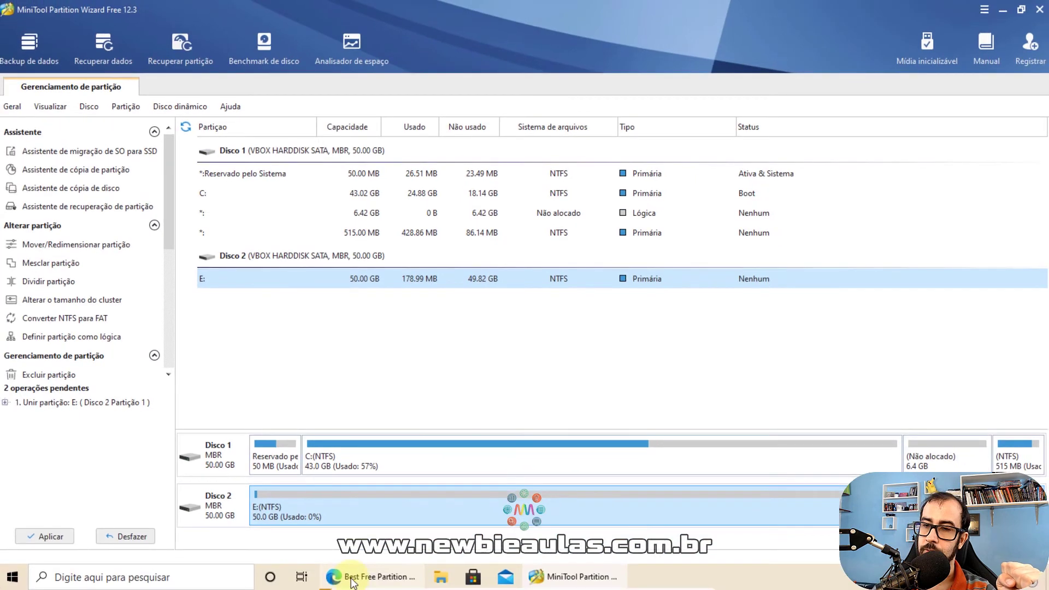
Close the browser window and apply the pending merge of the Disco 2 partitions
mouse_move(353, 580)
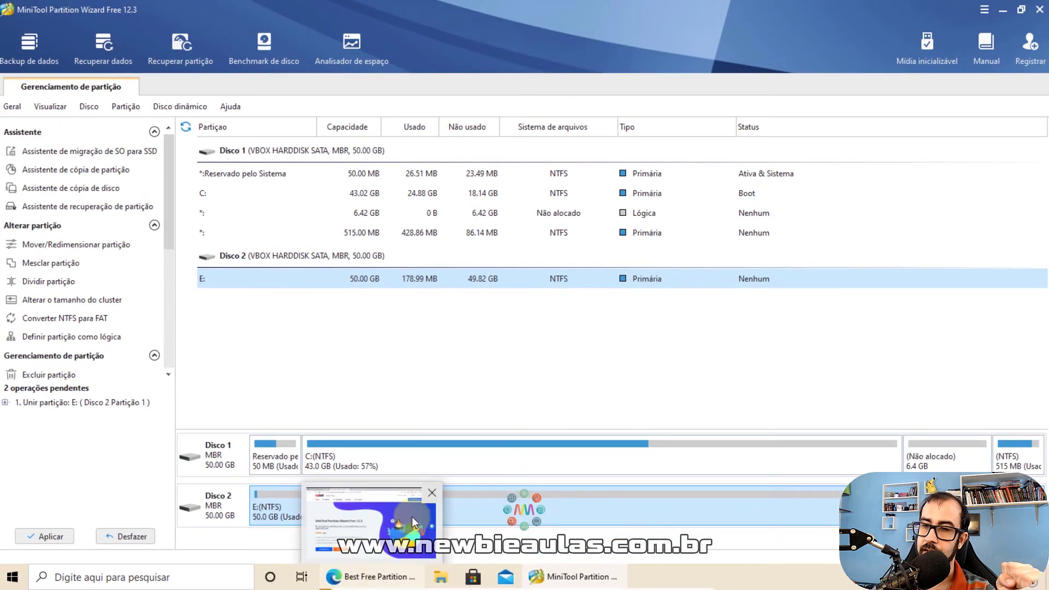
left_click(437, 490)
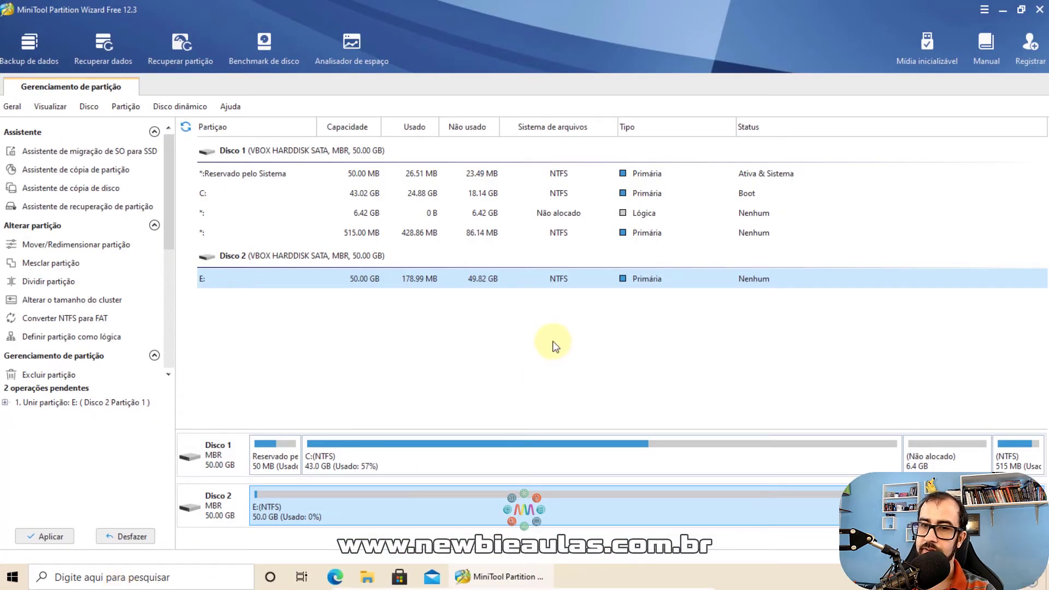
left_click(60, 540)
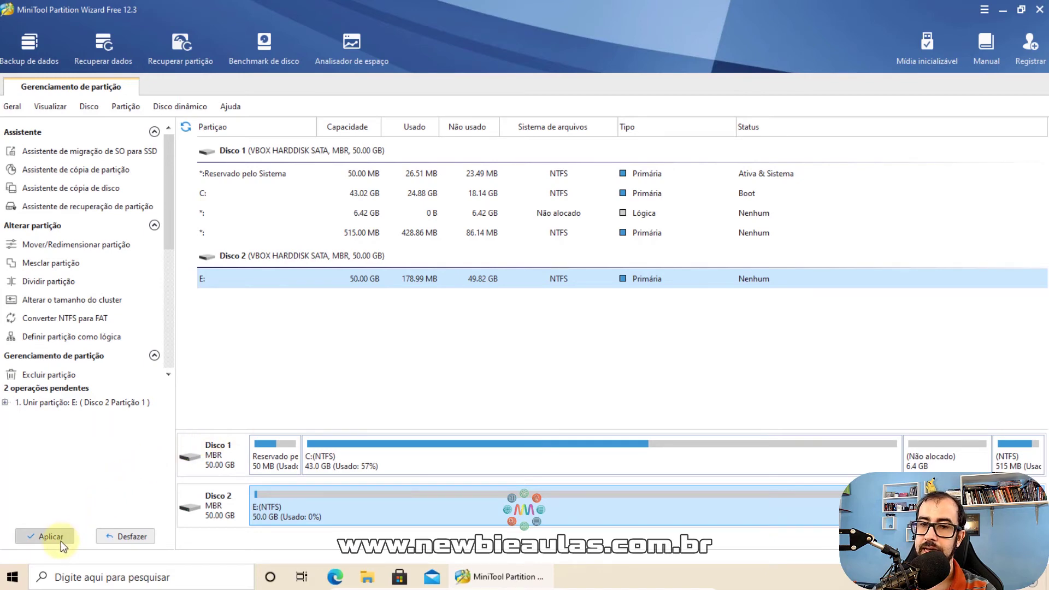
left_click(60, 539)
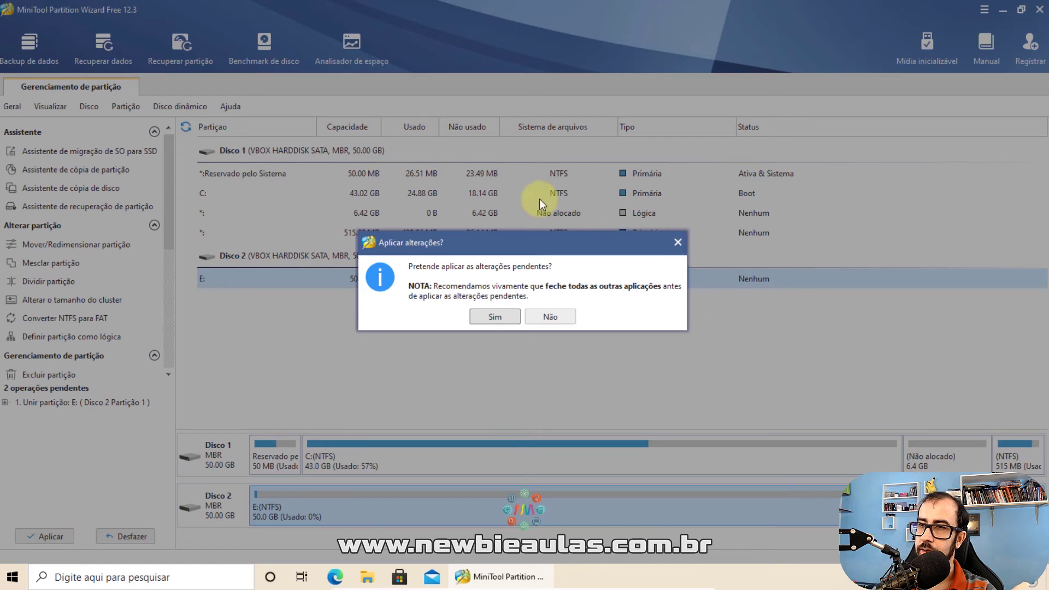
left_click(503, 319)
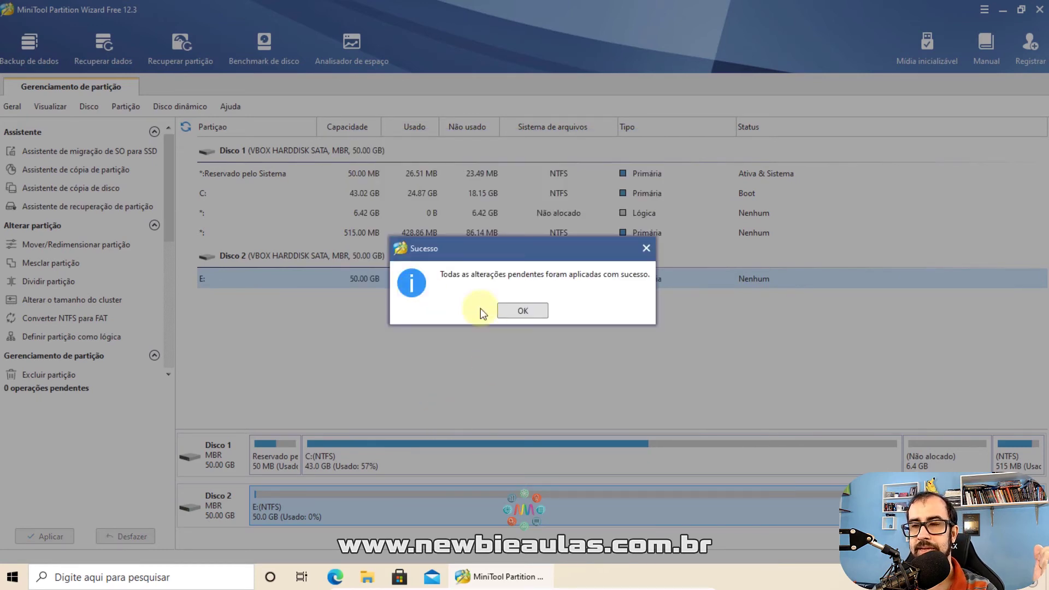
left_click(524, 311)
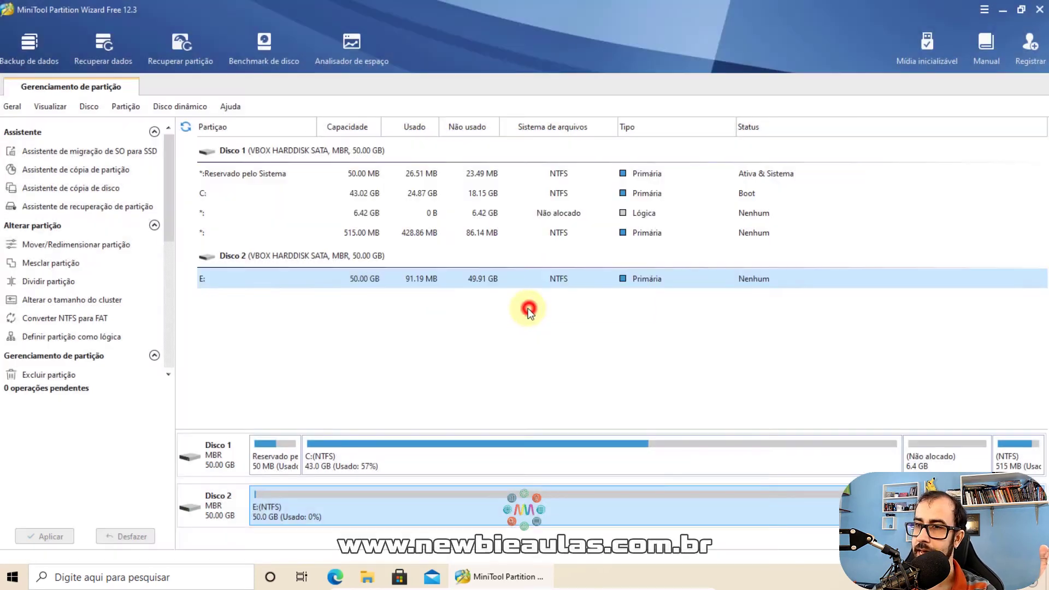
Open drive E: in File Explorer and inspect the merged_partition_content folder and its contents
left_click(367, 578)
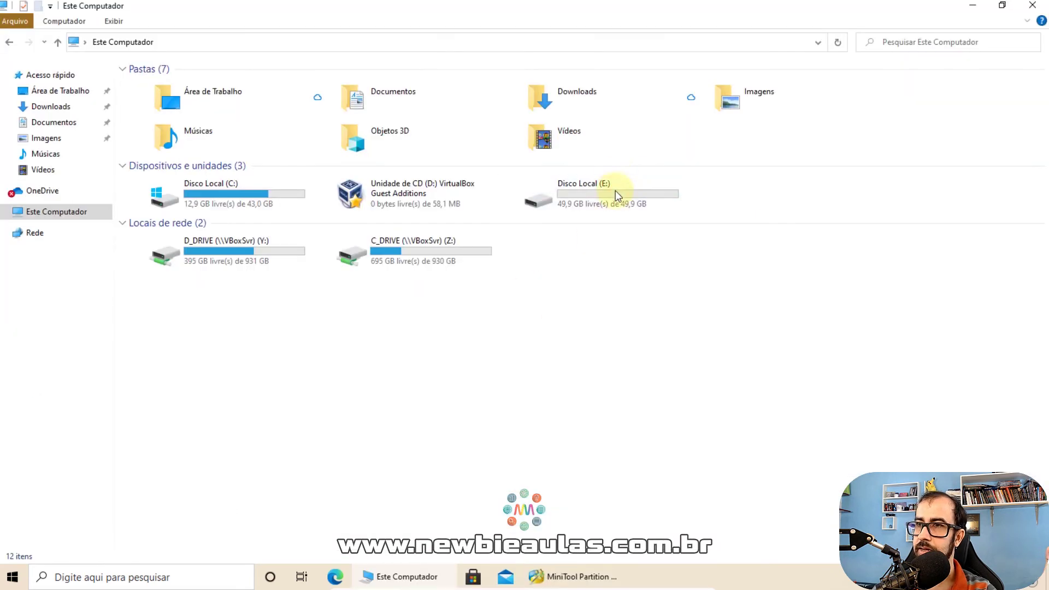
double_click(612, 206)
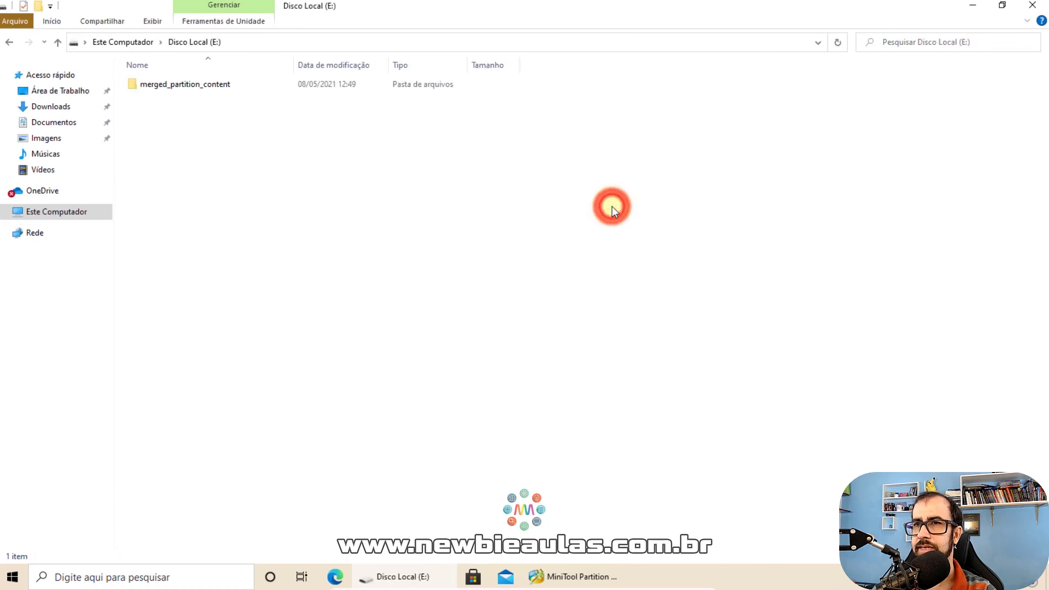
double_click(191, 90)
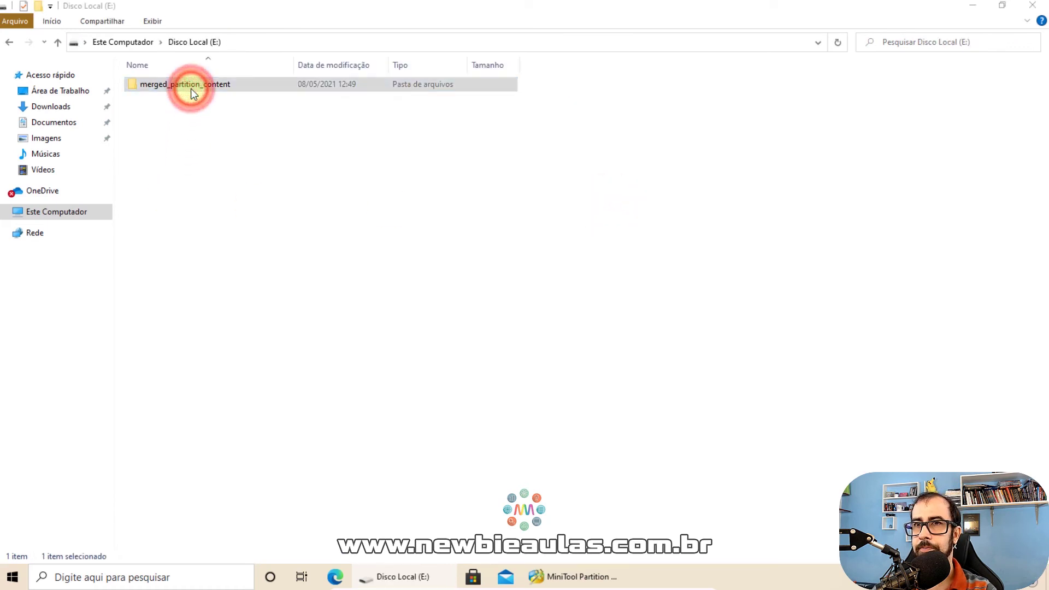
left_click(539, 306)
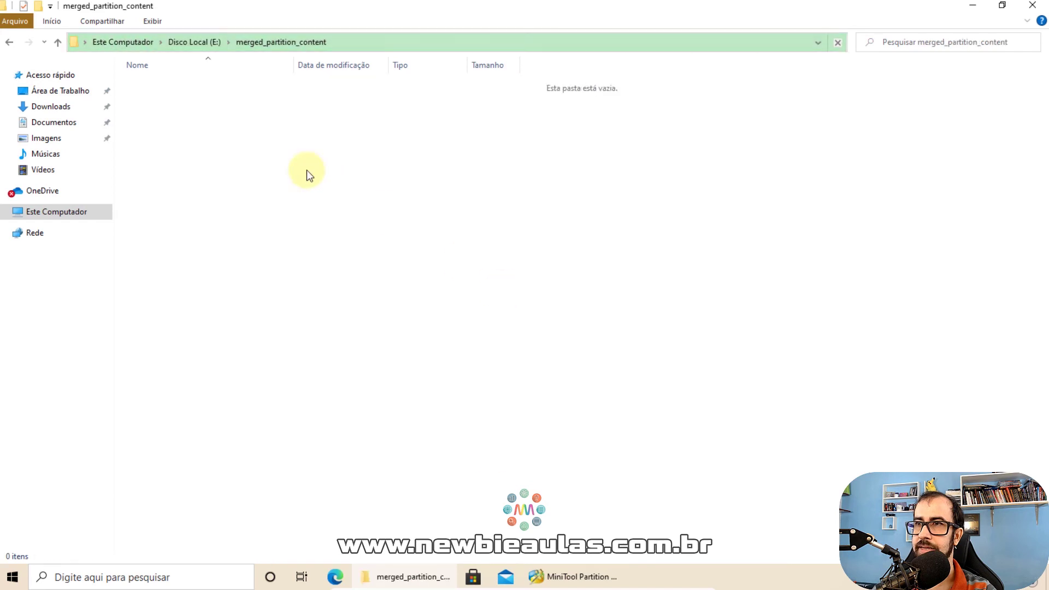
left_click(58, 43)
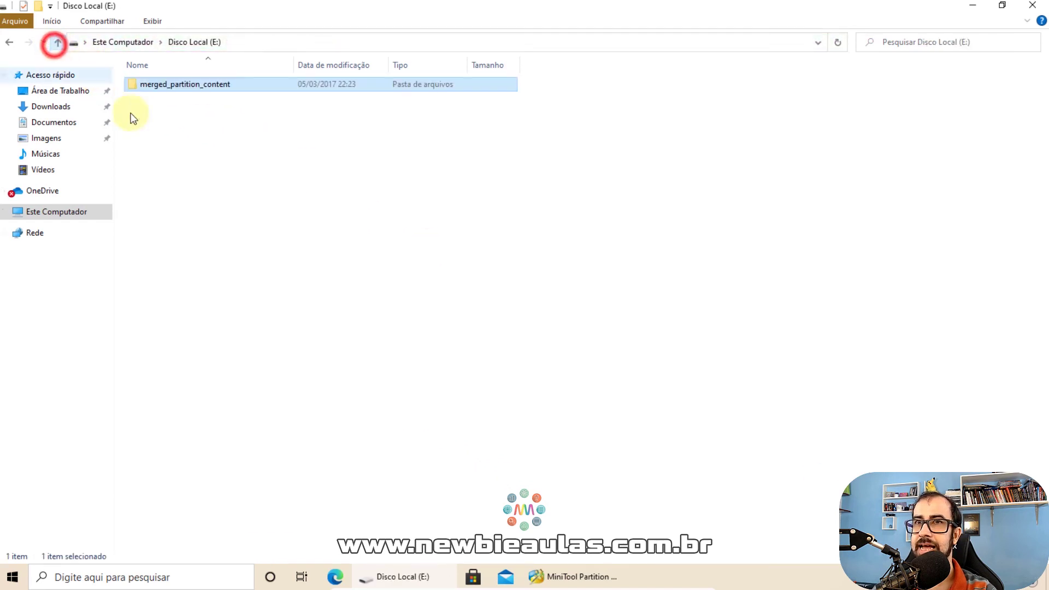
left_click(255, 159)
left_click(210, 86)
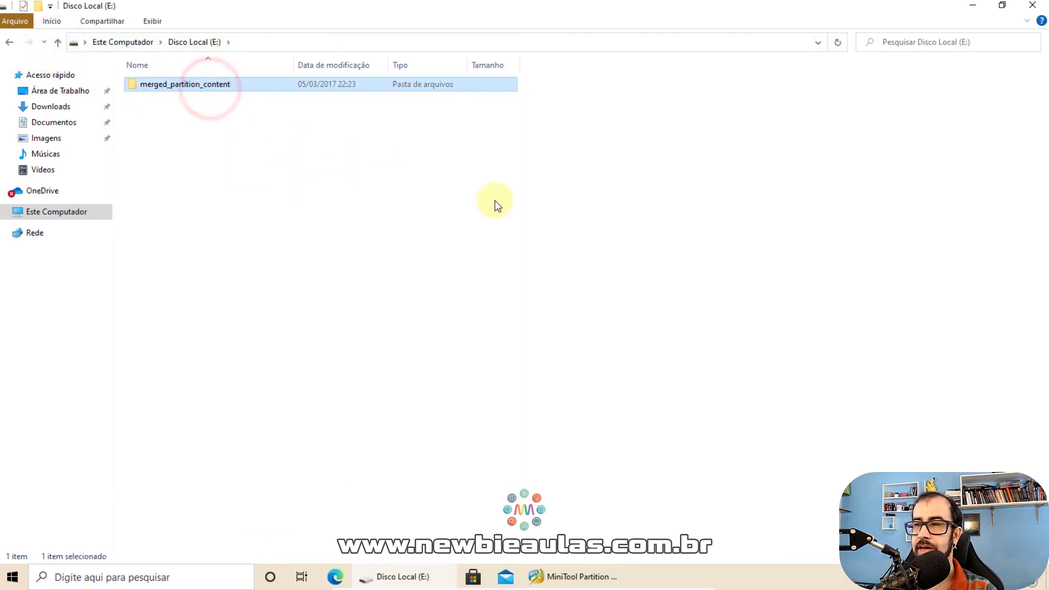
left_click(339, 195)
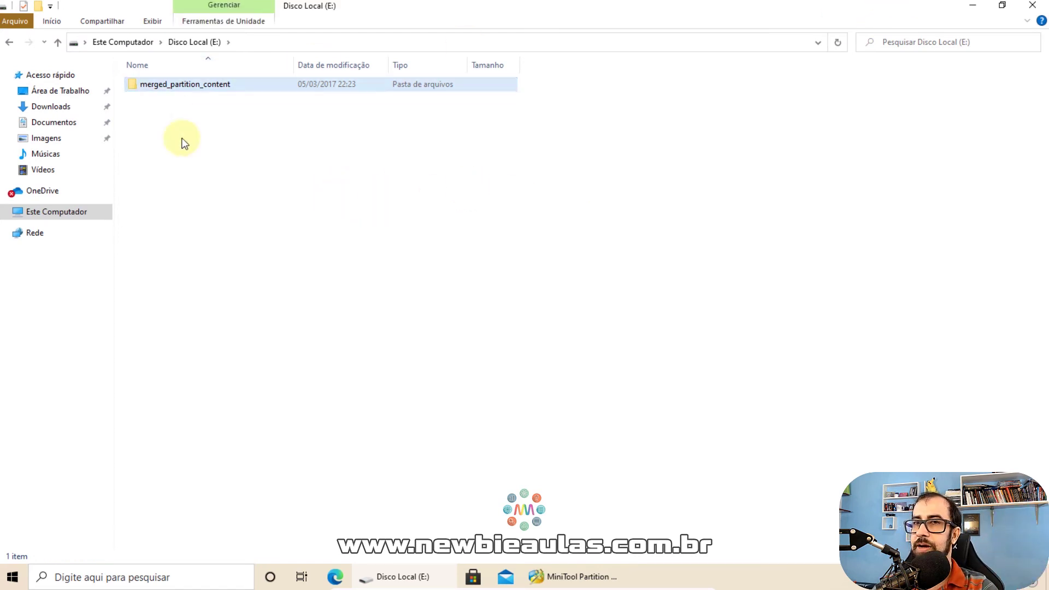
View the drives under Este Computador, and switch back to MiniTool Partition Wizard
left_click(68, 212)
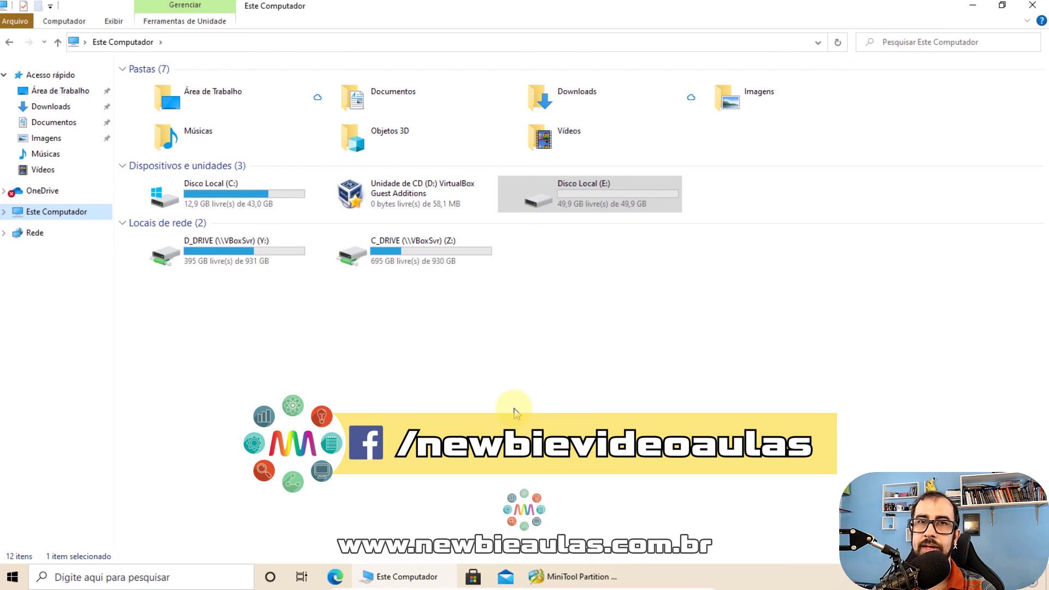
left_click(546, 576)
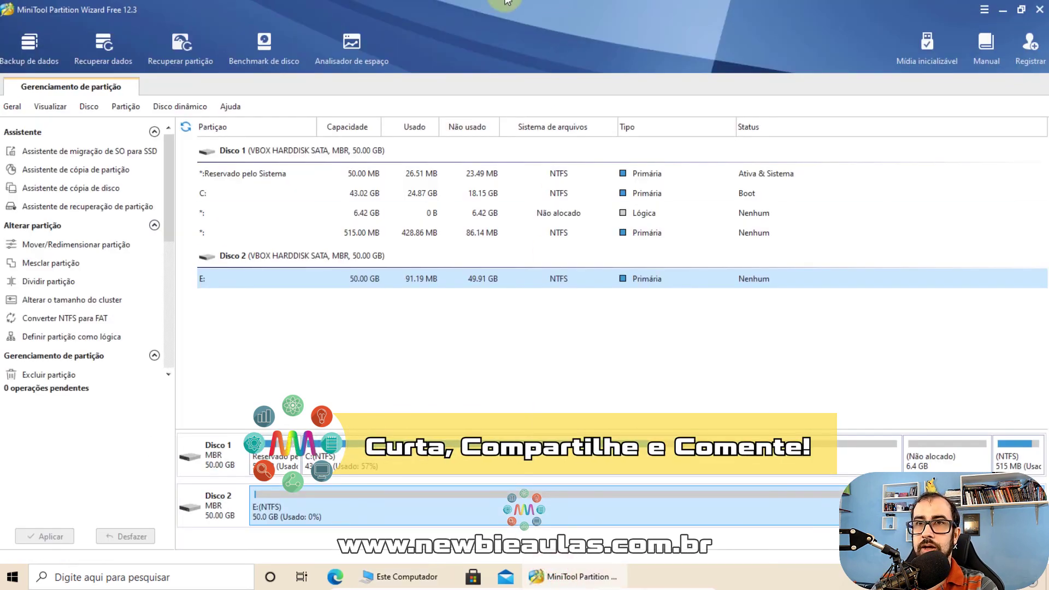